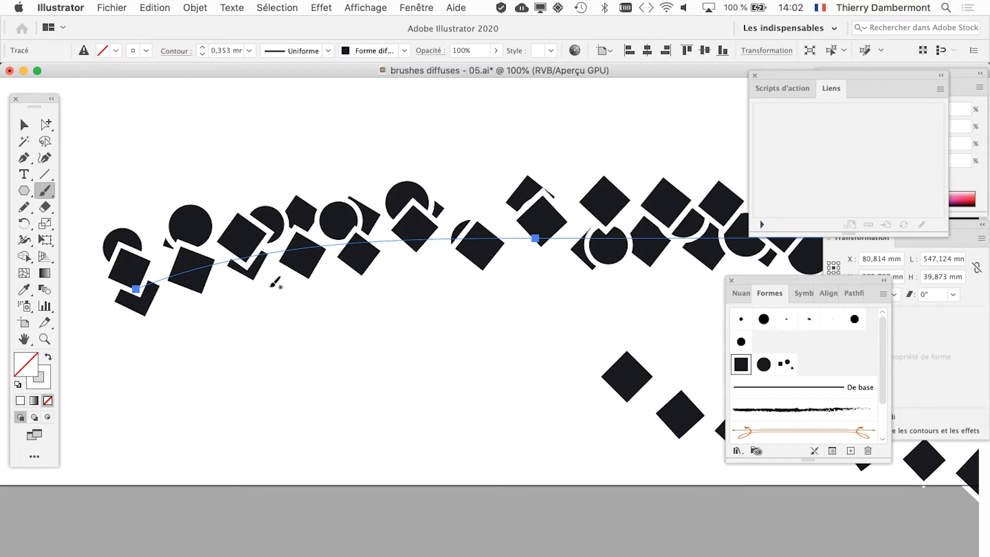
Examine the overlapping squares and circles along the long horizontal brush stroke, both up close and as a whole.
scroll(298, 250, up, 3)
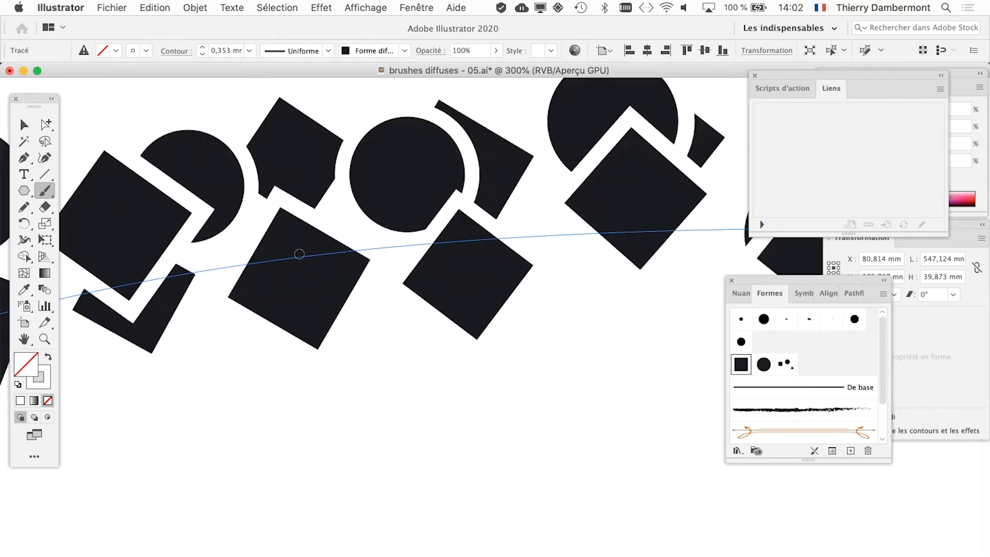
scroll(300, 255, down, 1)
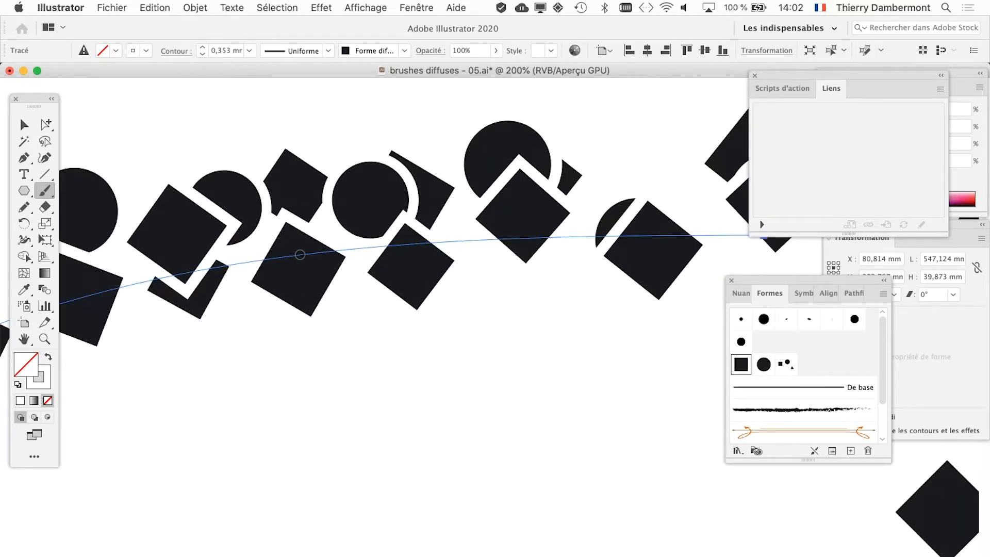
scroll(300, 255, down, 2)
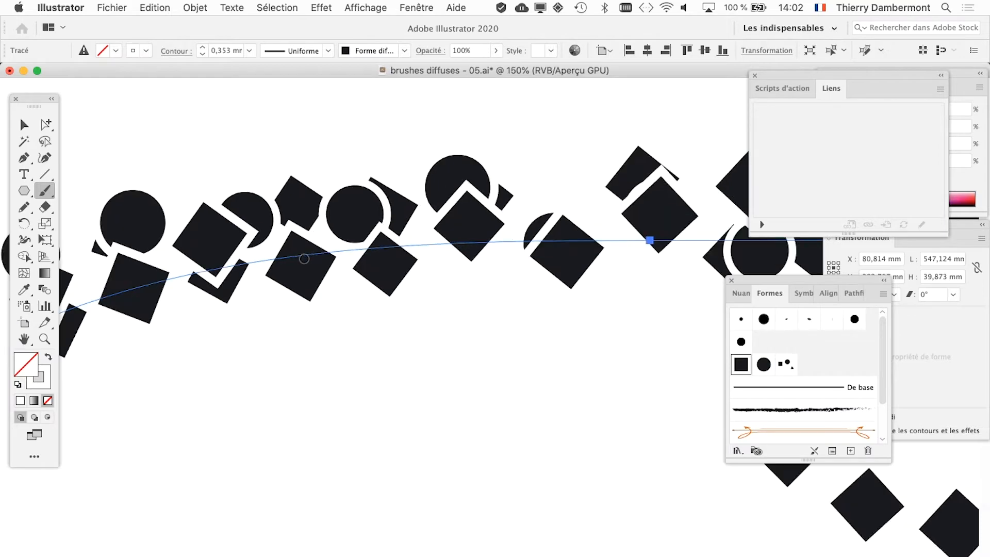
scroll(302, 256, down, 1)
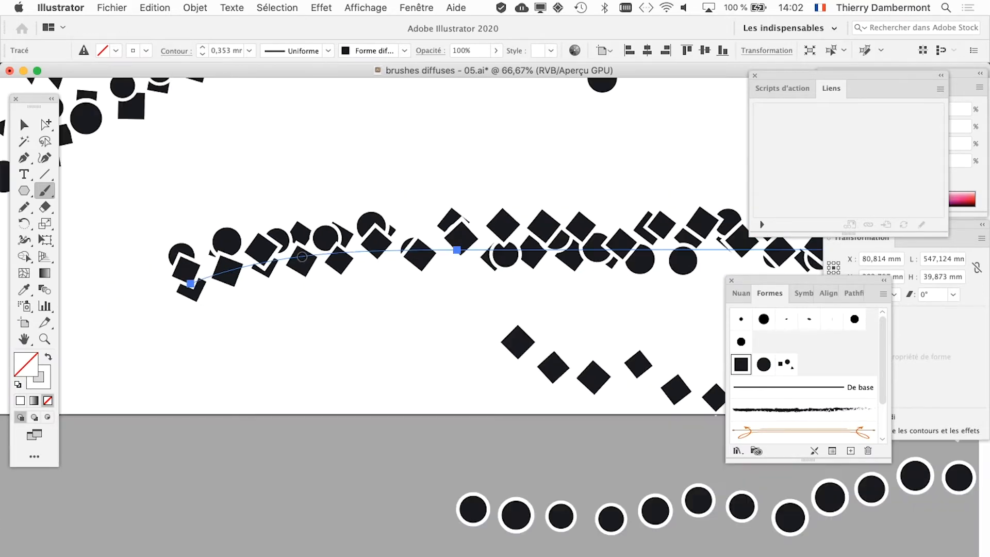
scroll(302, 256, down, 1)
scroll(302, 256, down, 1)
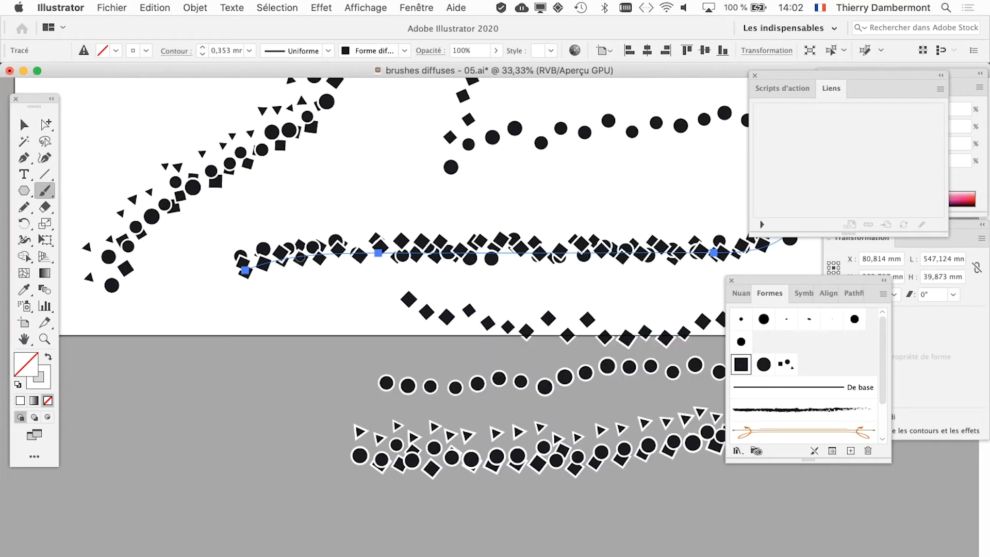
scroll(307, 304, down, 1)
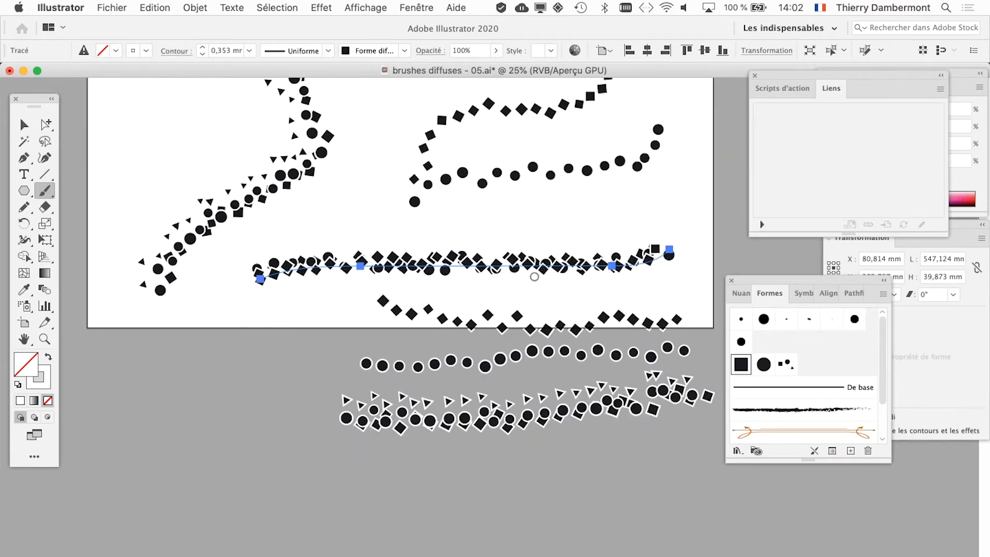
scroll(551, 268, up, 1)
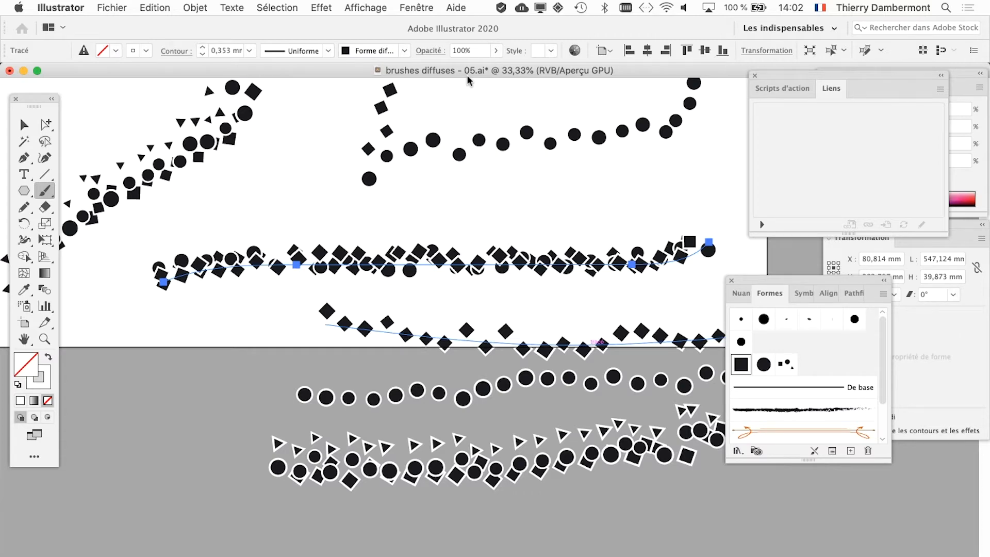
scroll(298, 274, up, 3)
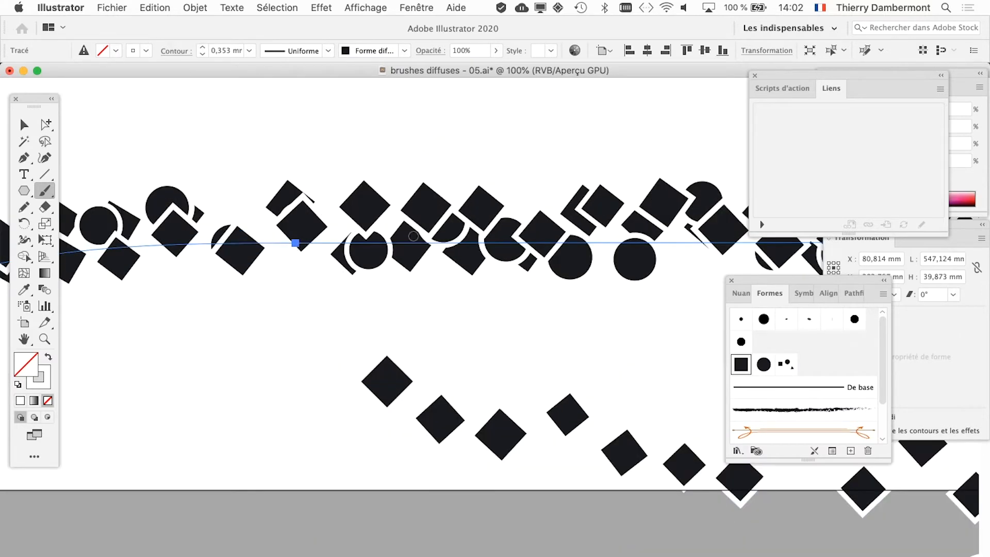
scroll(659, 255, down, 2)
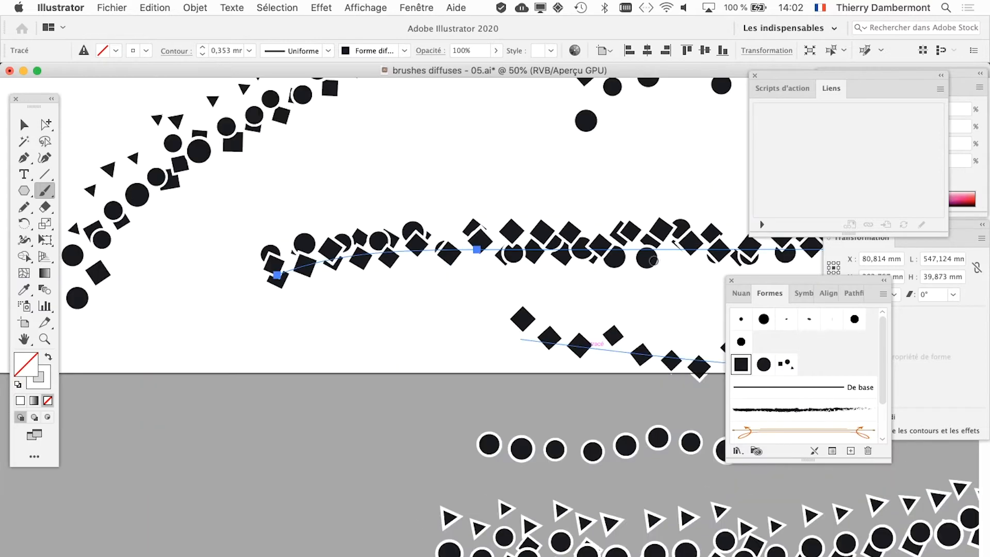
scroll(653, 261, down, 1)
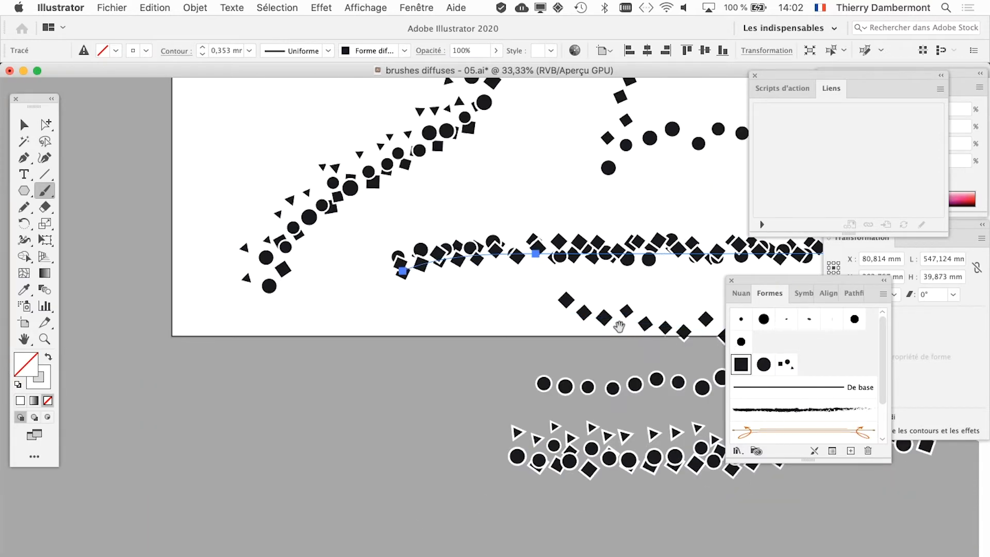
Select the long horizontal path and inspect its overlapping shapes together with the square scatter brush.
drag(619, 327, 446, 294)
key(v)
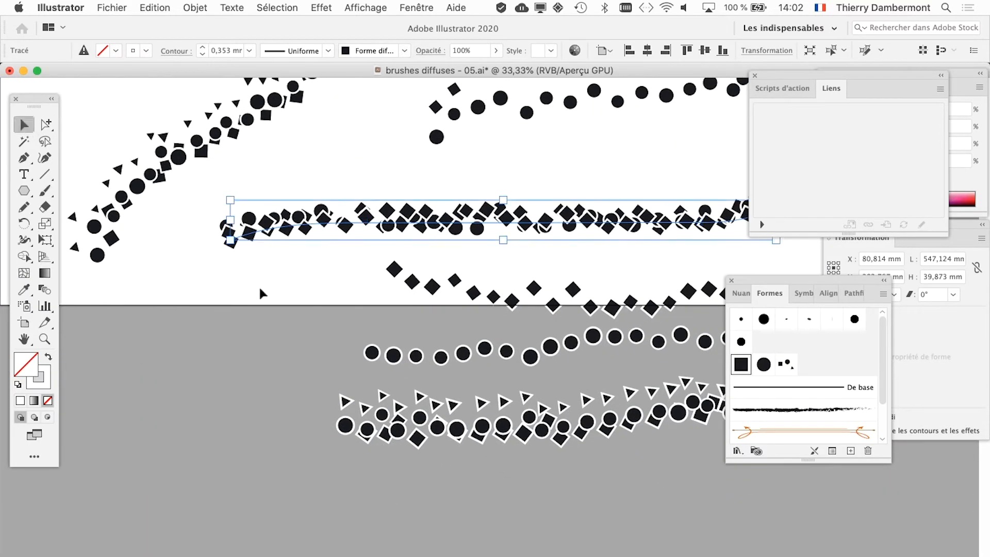
click(262, 293)
click(531, 227)
scroll(531, 230, up, 2)
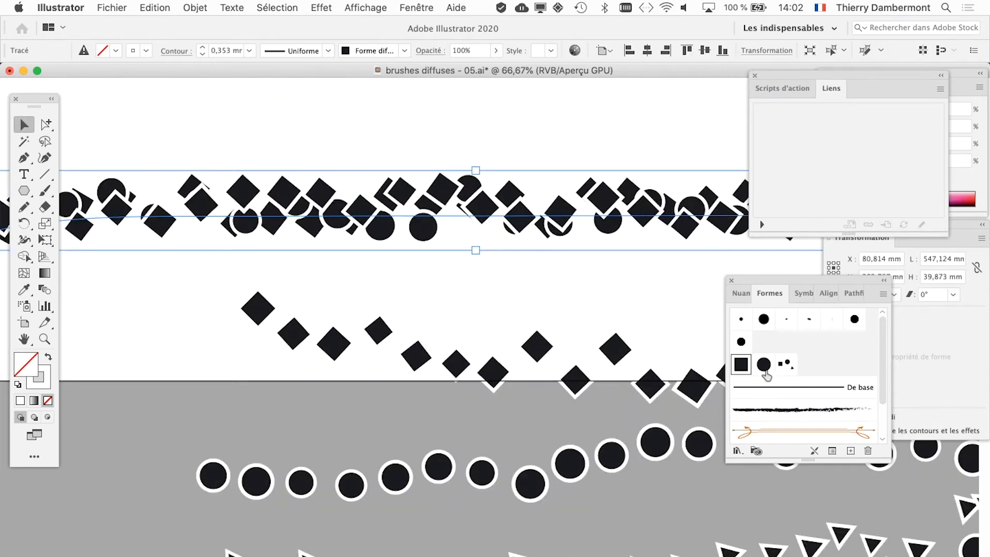
key(super+alt+8)
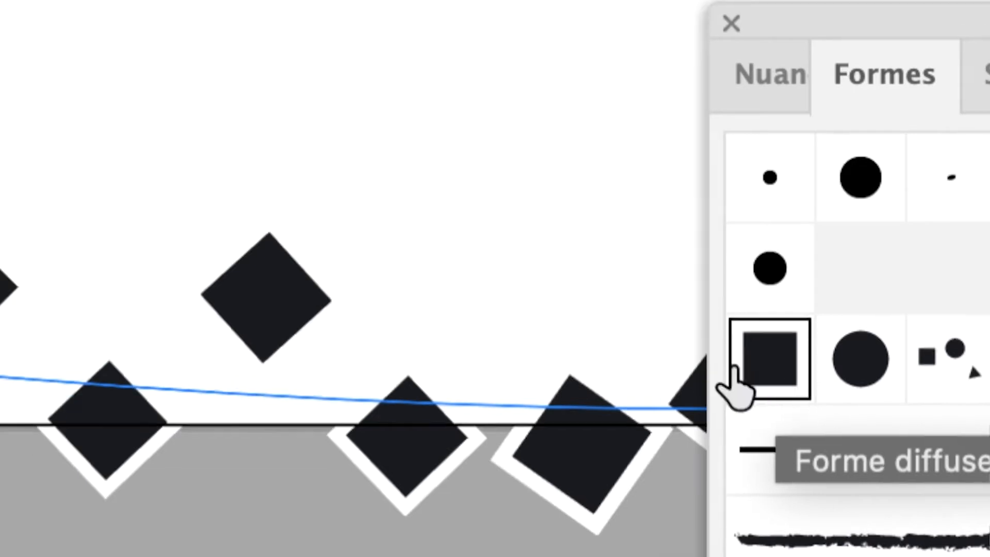
click(737, 361)
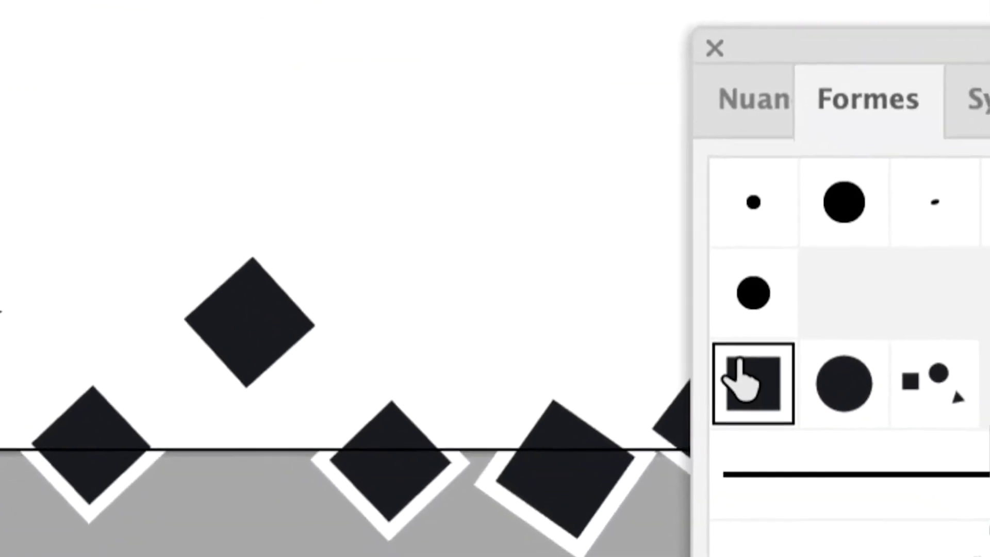
key(super+alt+8)
scroll(431, 205, up, 3)
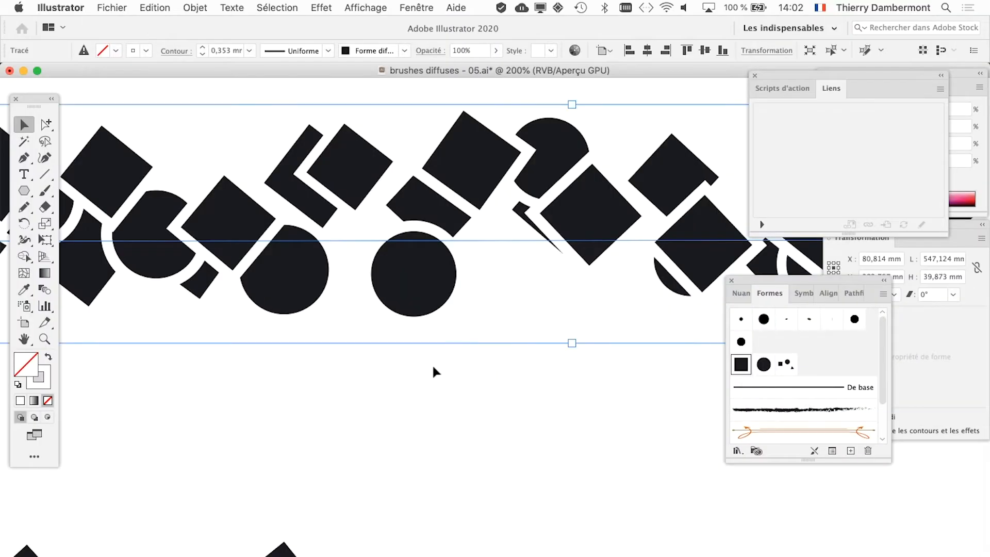
scroll(433, 368, down, 5)
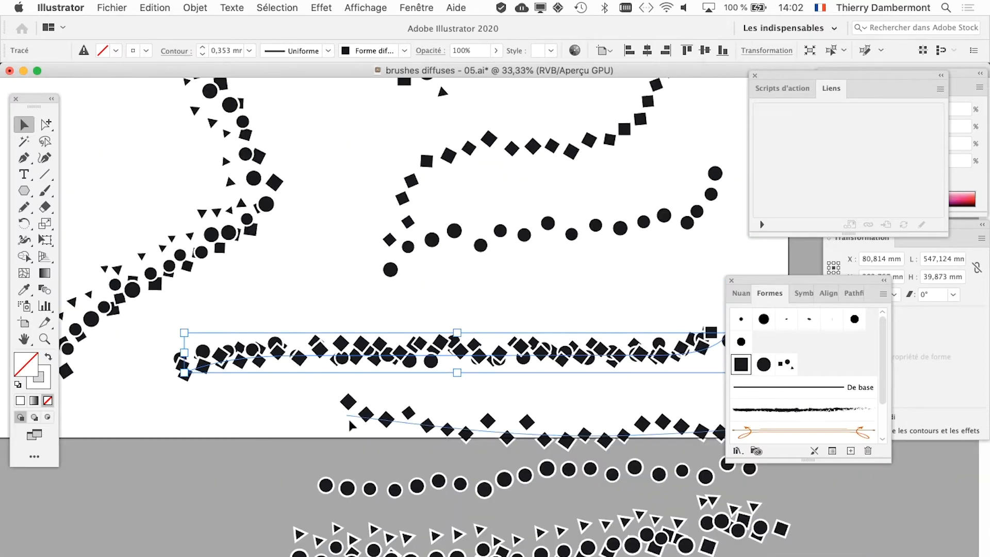
Redraw the long horizontal path with the Pencil tool as a wavy line ending in a loop, about 353 mm wide and 92 mm high.
click(221, 431)
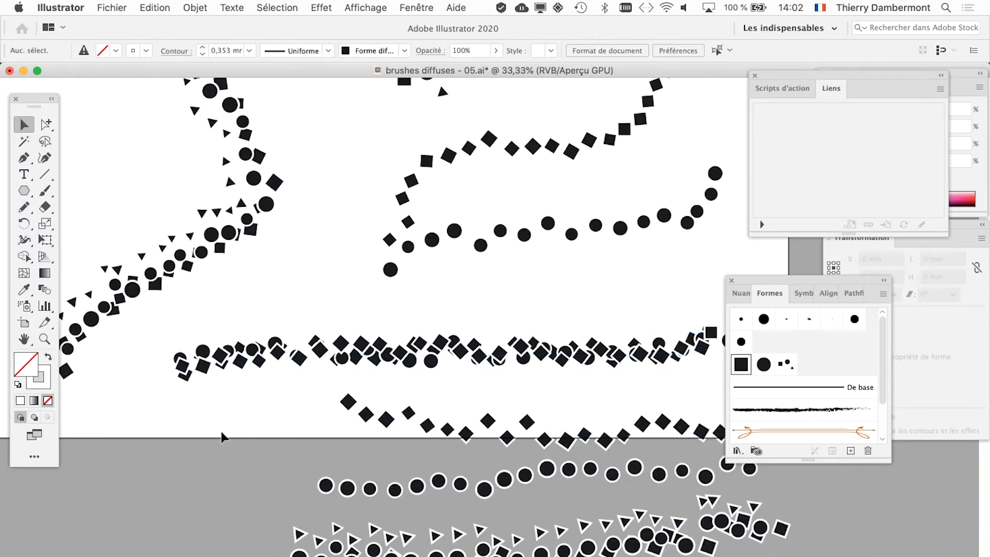
scroll(433, 361, up, 2)
click(424, 351)
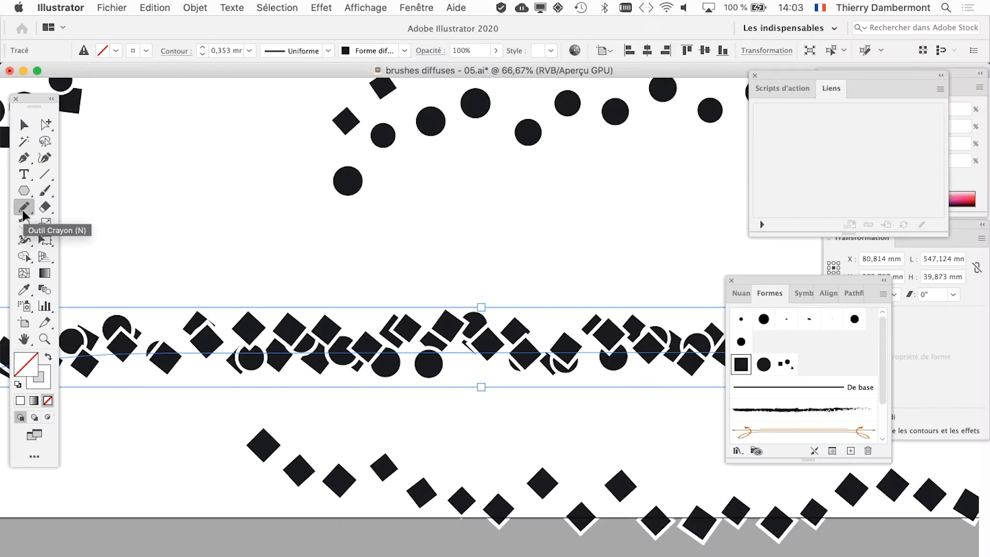
click(22, 211)
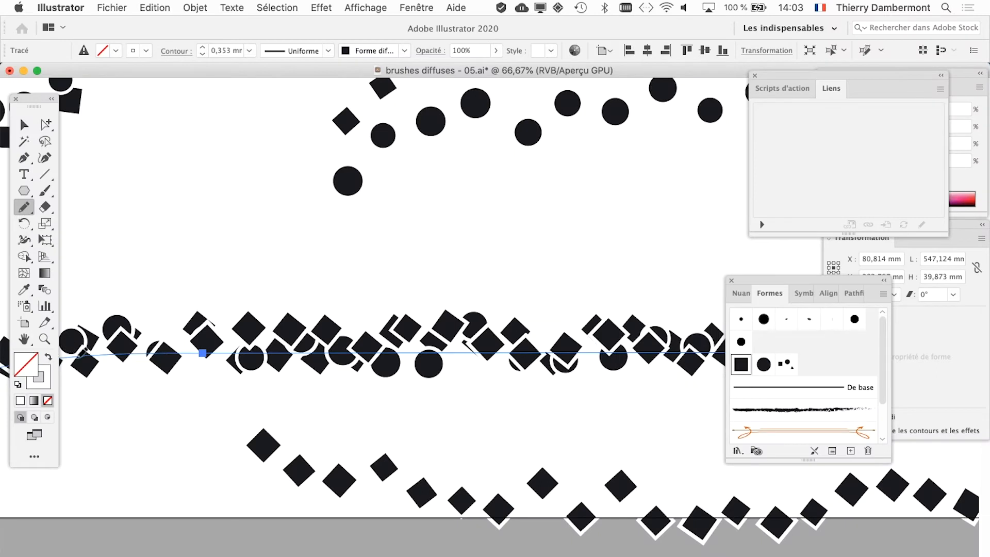
mouse_move(77, 354)
mouse_down()
mouse_move(443, 294)
mouse_move(590, 379)
mouse_up()
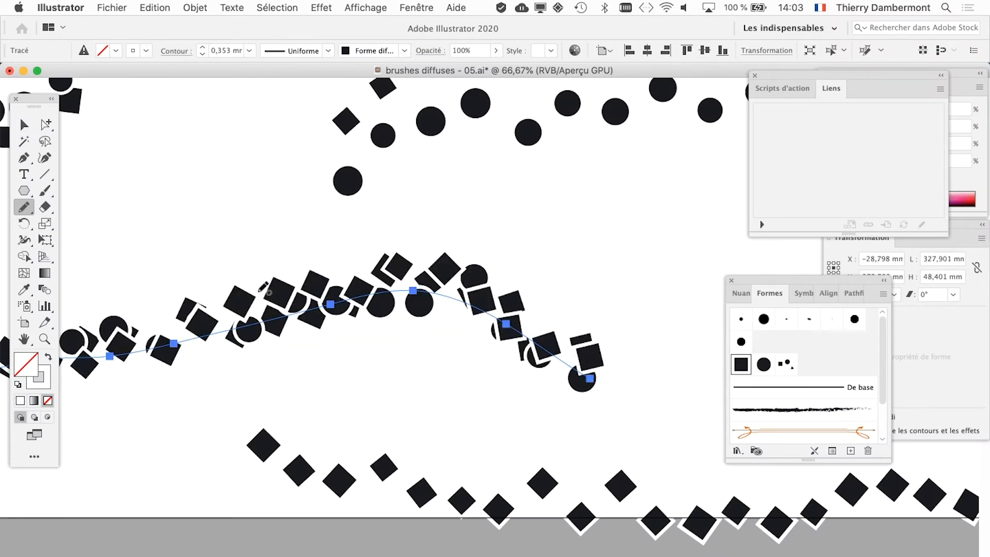
mouse_move(232, 326)
mouse_down()
mouse_move(640, 351)
mouse_move(431, 295)
mouse_move(433, 318)
mouse_up()
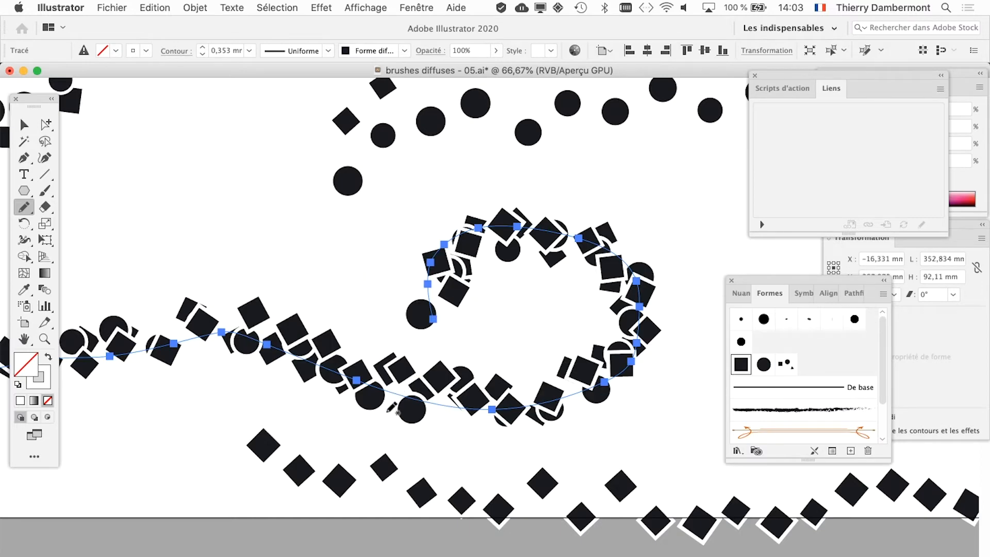
Examine how the brush shapes are distributed along the redrawn looped path, up close and across the whole artboard.
scroll(415, 386, up, 2)
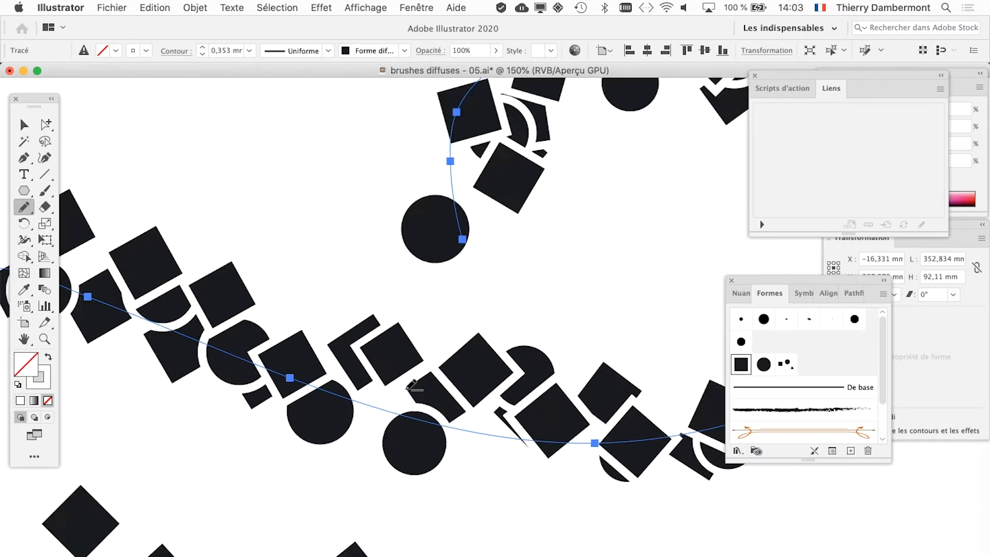
scroll(412, 384, down, 2)
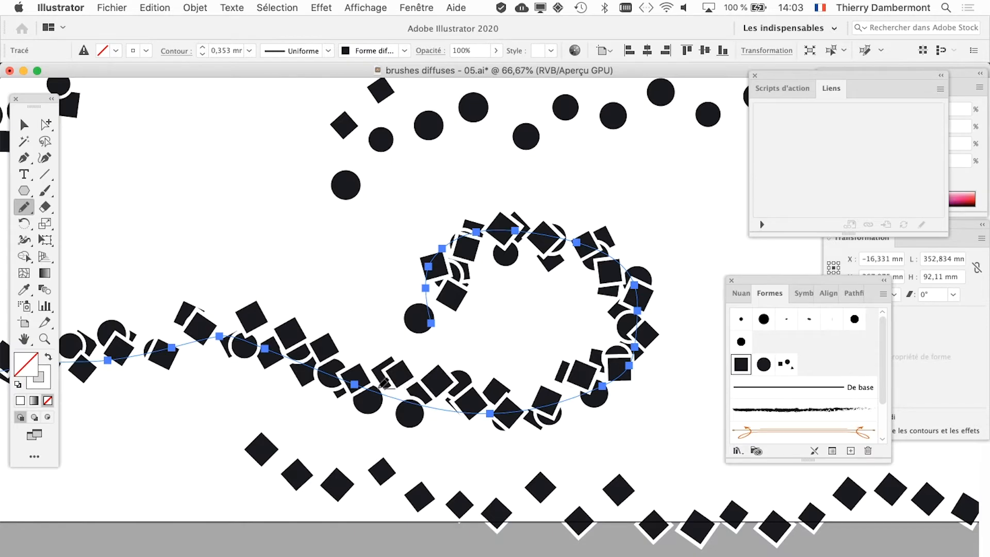
scroll(384, 383, down, 1)
scroll(310, 353, down, 1)
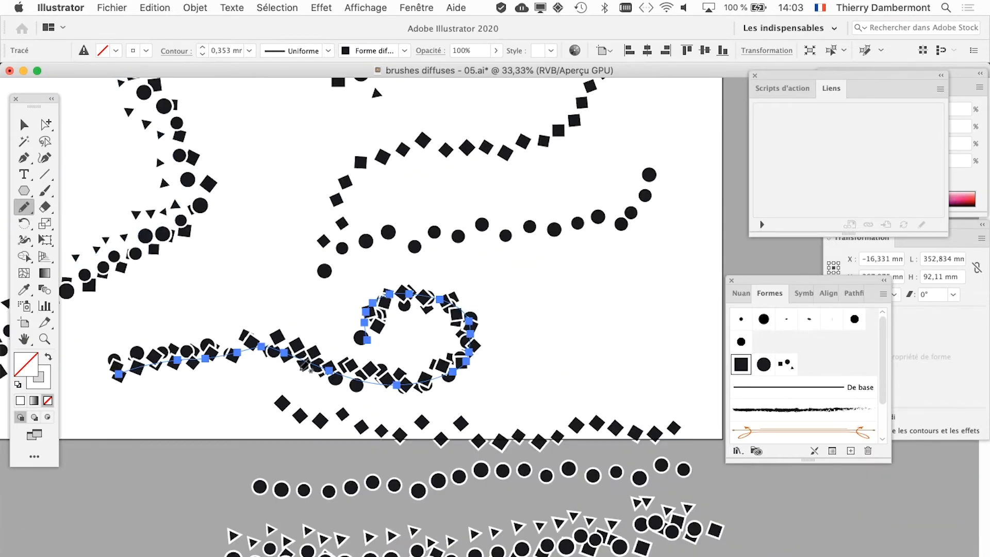
scroll(230, 360, up, 1)
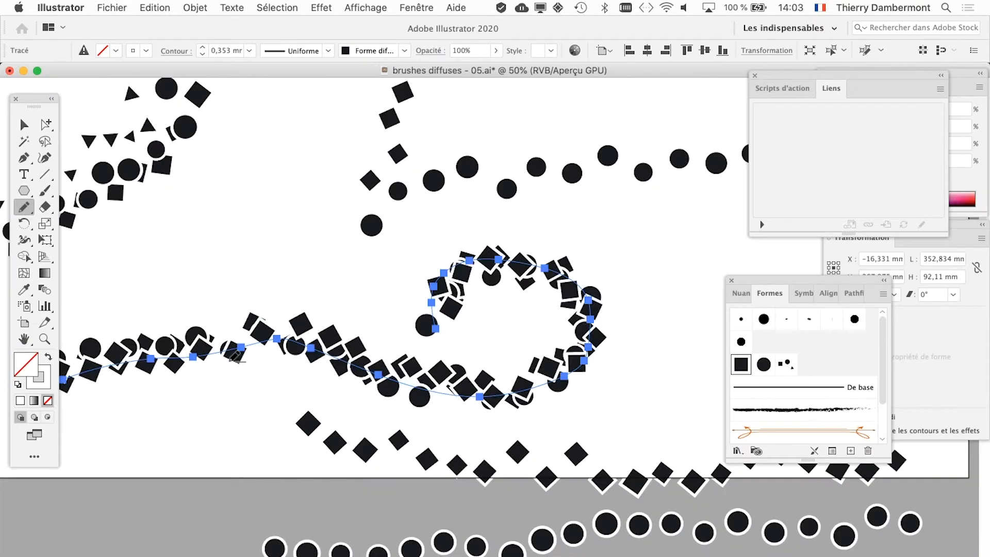
drag(264, 376, 332, 329)
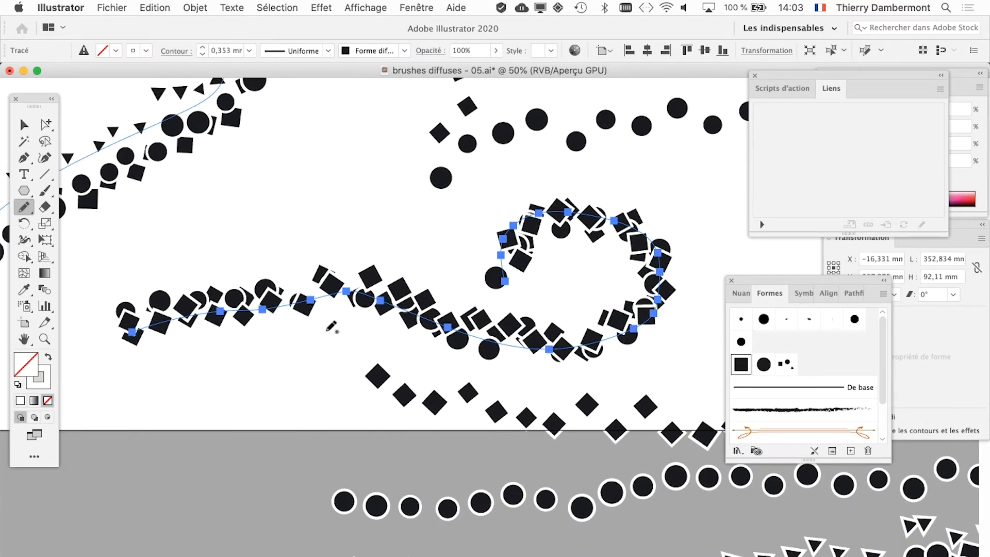
scroll(330, 326, down, 3)
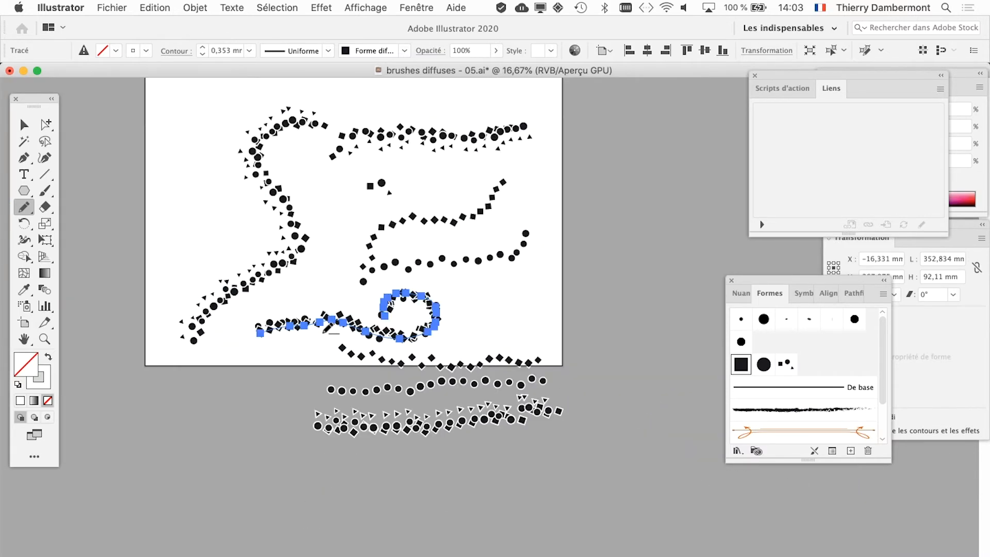
Duplicate the looped brush stroke onto the empty canvas to the right of the artboard.
click(24, 124)
click(446, 316)
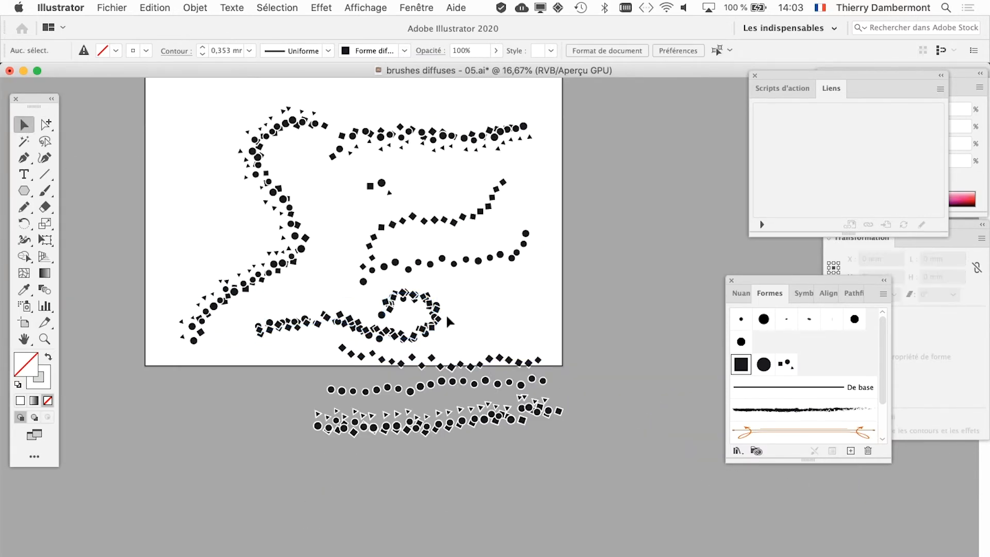
mouse_move(446, 316)
mouse_down()
mouse_move(710, 250)
mouse_move(724, 236)
mouse_up()
scroll(482, 283, right, 5)
Rotate the duplicated stroke about 90° counterclockwise with Free Transform so its loop is at the top, and deselect it.
key(e)
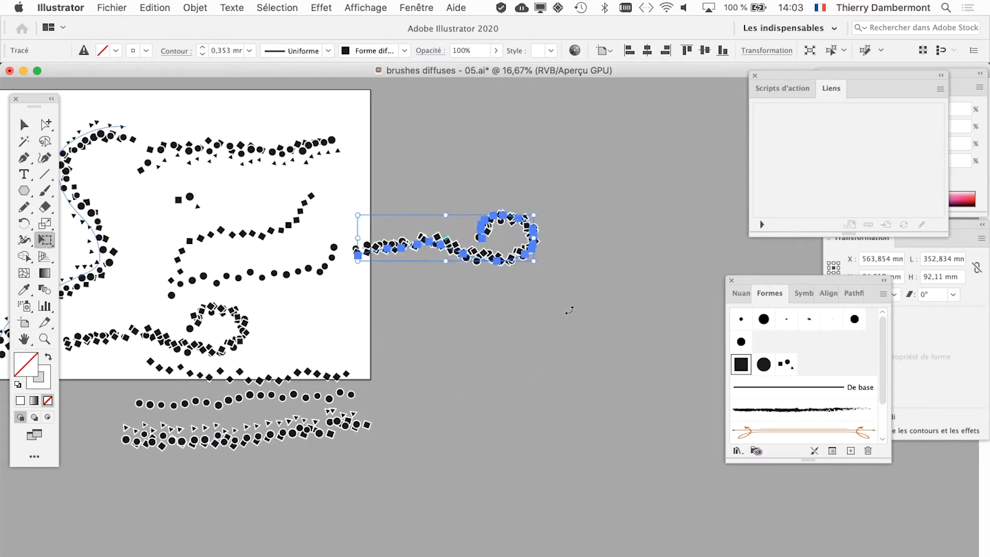
mouse_move(577, 287)
mouse_down()
mouse_move(576, 170)
mouse_move(548, 97)
mouse_move(524, 89)
mouse_up()
key(super+plus)
key(super+plus)
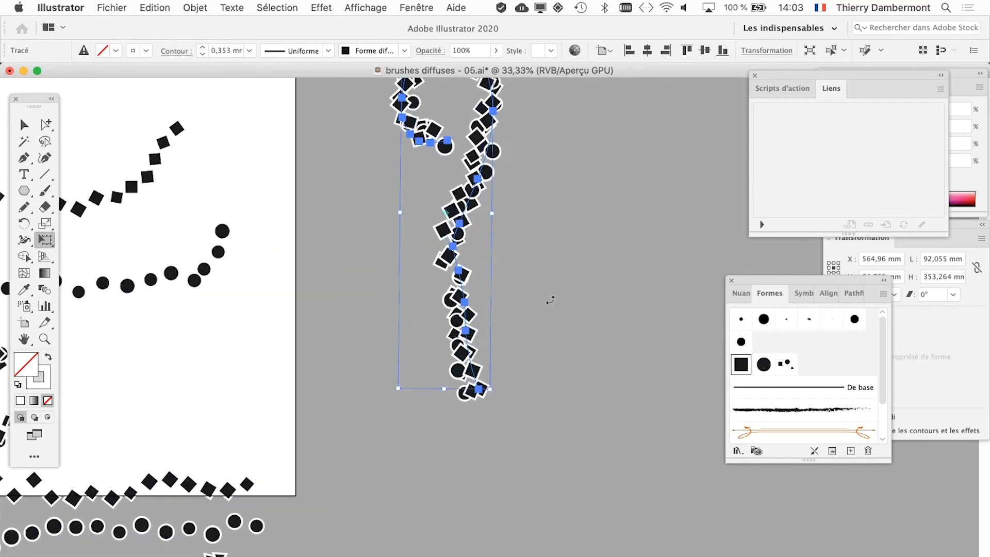
scroll(549, 300, up, 5)
click(24, 125)
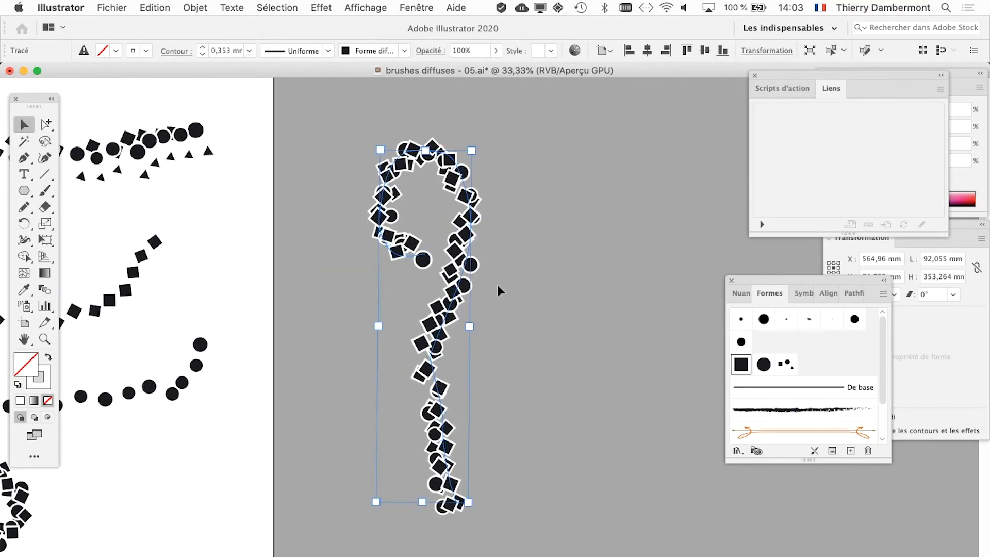
click(499, 289)
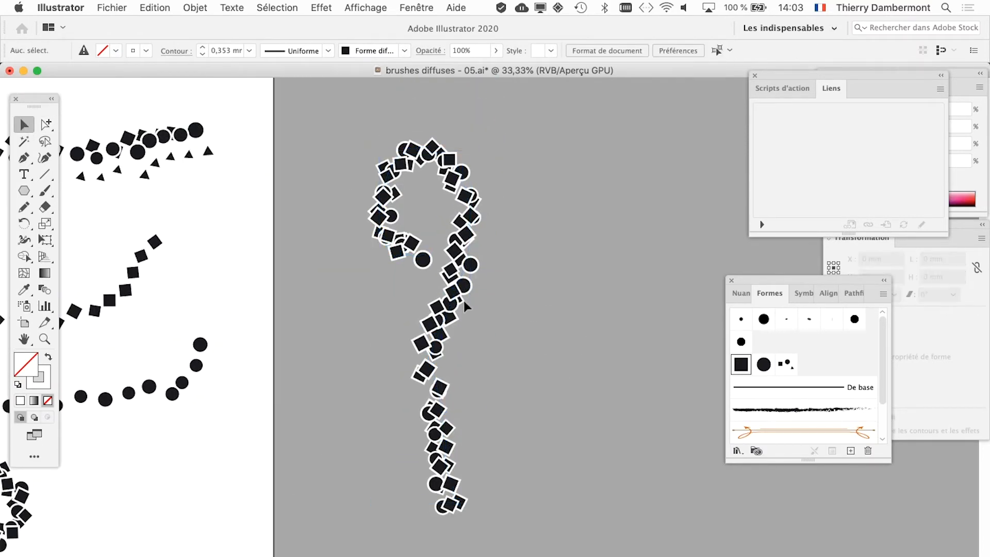
Select the whole rotated path with the Group Selection tool and switch to the Direct Selection tool.
click(46, 123)
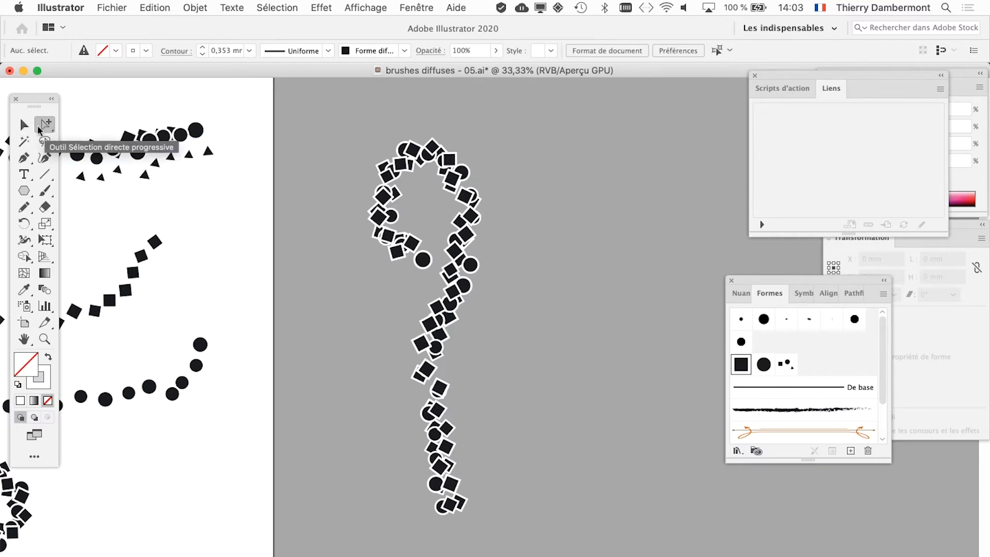
click(402, 171)
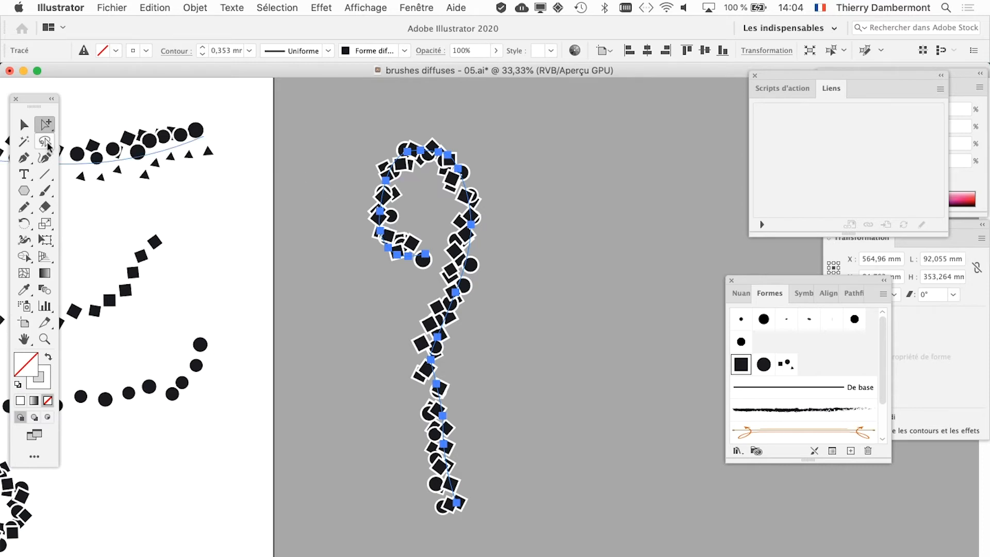
click(45, 124)
click(93, 125)
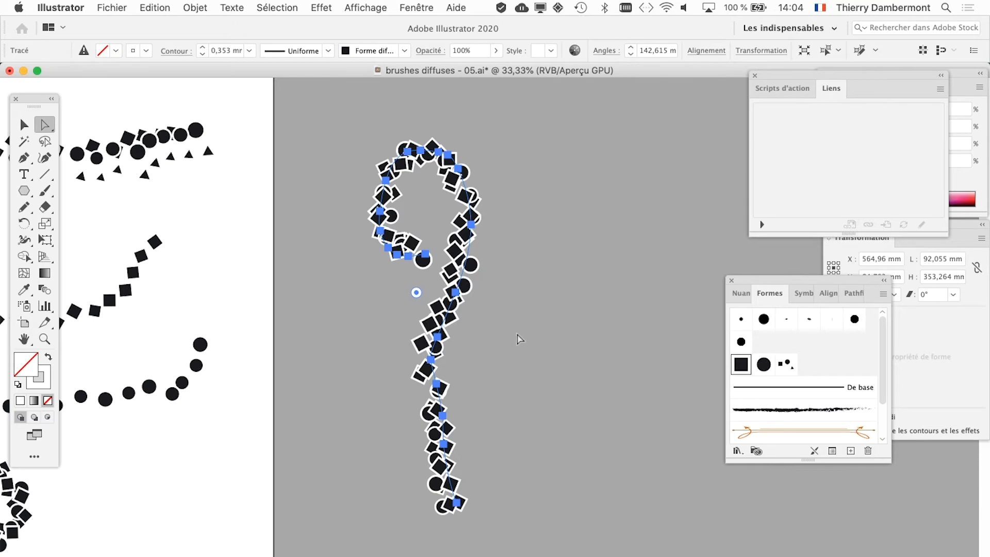
Deselect the rotated duplicate and select the original looped brush stroke near the artboard's lower edge with the Selection tool.
scroll(502, 301, down, 2)
scroll(507, 312, down, 1)
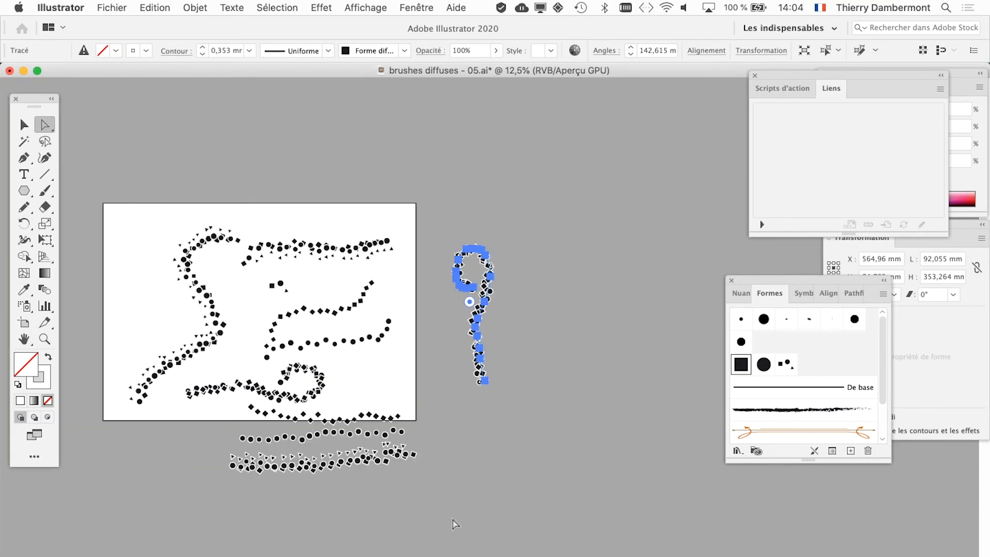
drag(453, 524, 519, 408)
click(22, 126)
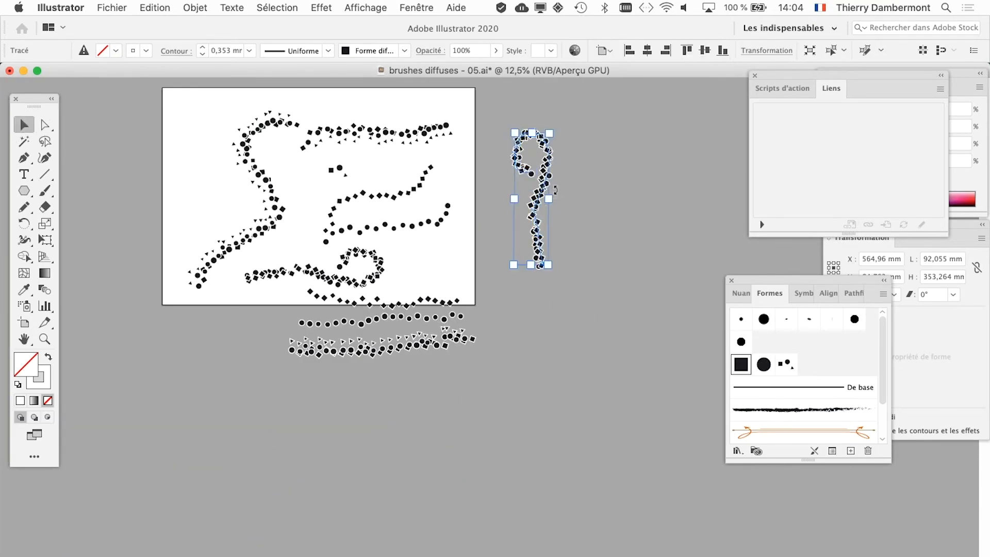
click(555, 367)
scroll(319, 296, up, 3)
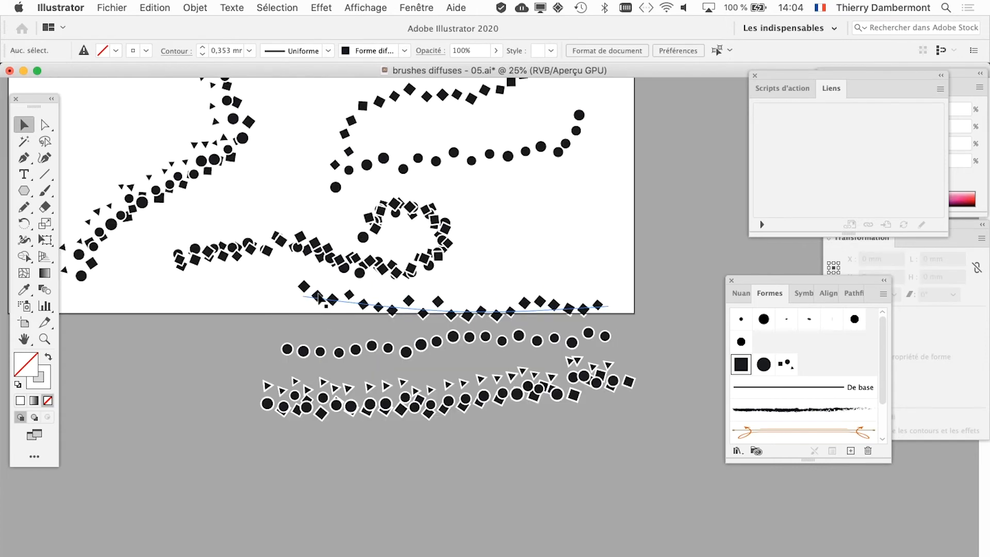
click(330, 247)
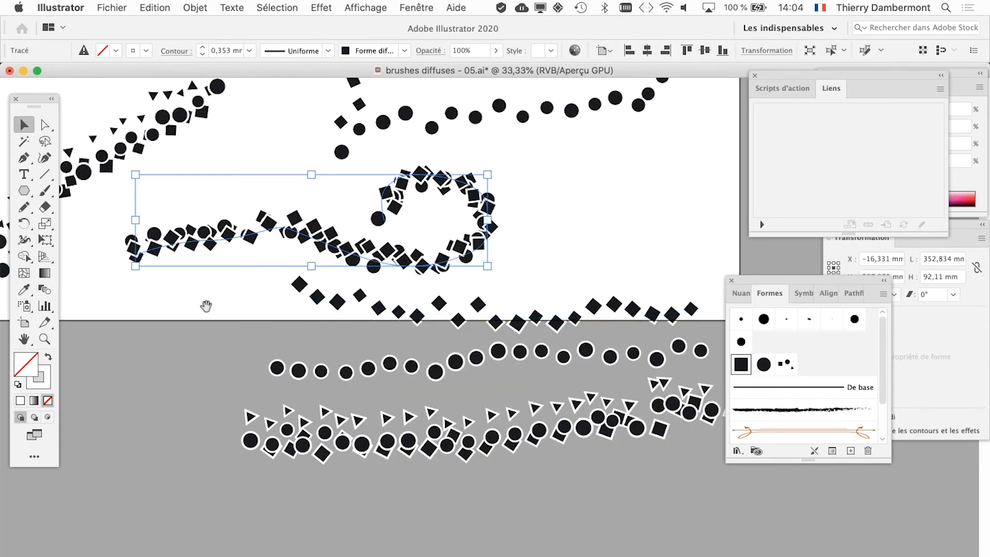
drag(206, 307, 178, 386)
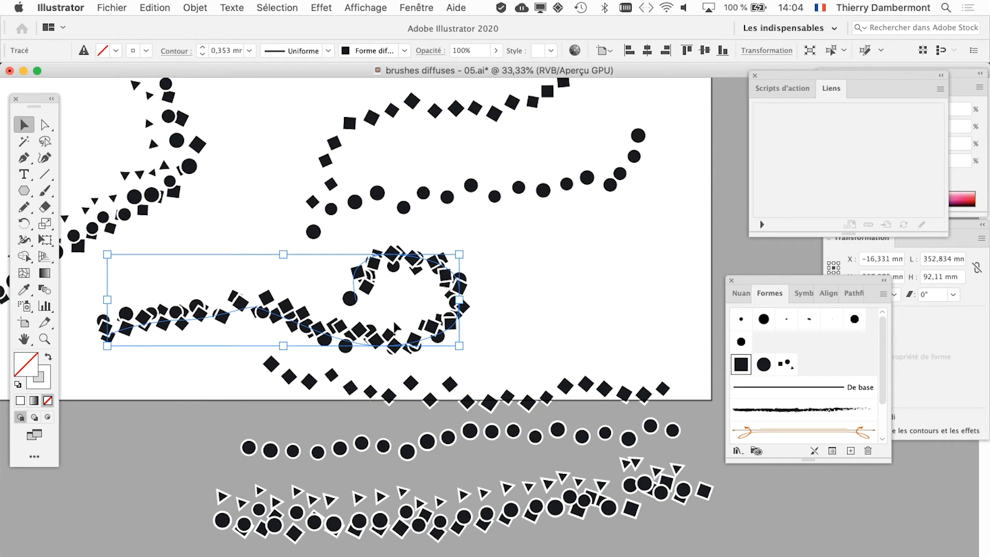
scroll(394, 309, up, 2)
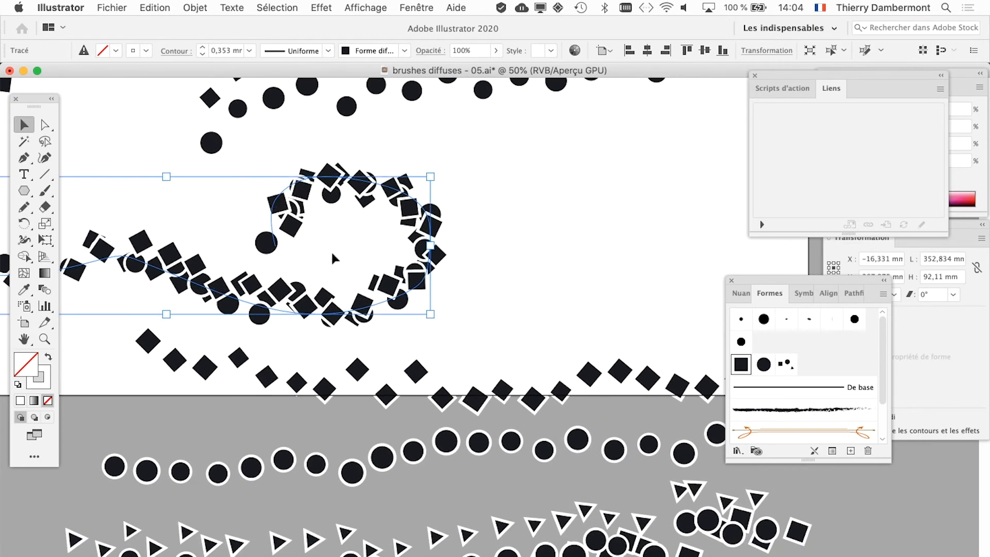
Display the layer list, expand Calque 1 to examine its individual paths, and close the list again.
click(418, 7)
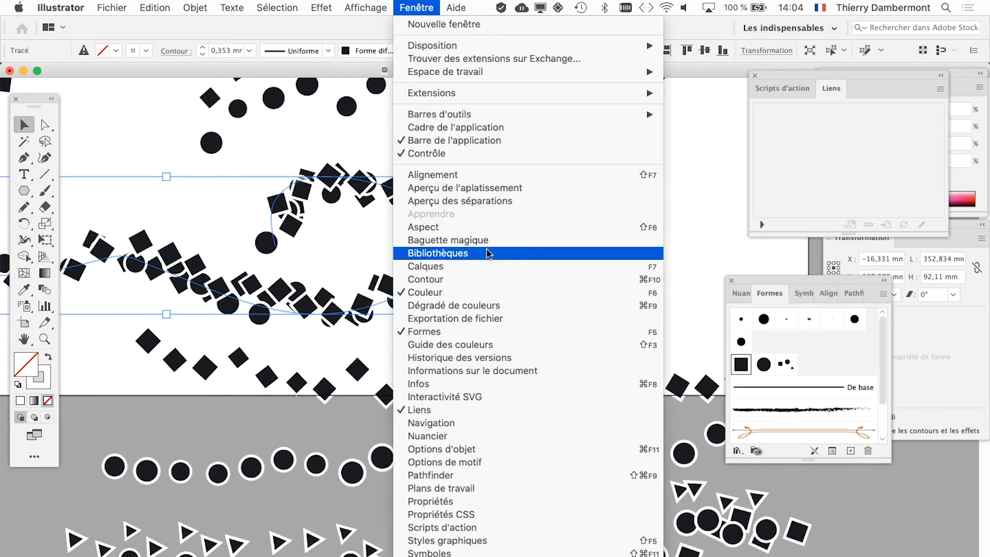
click(479, 229)
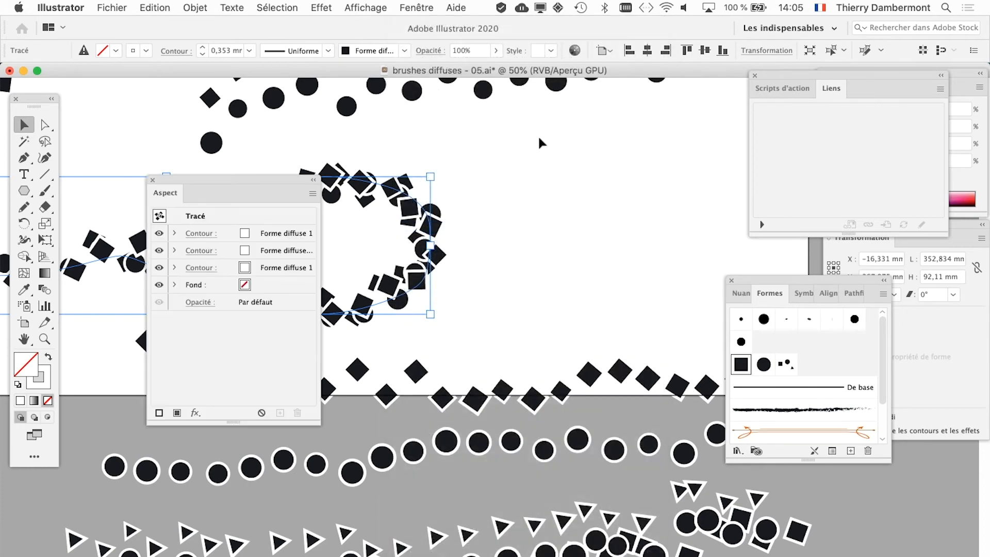
click(418, 7)
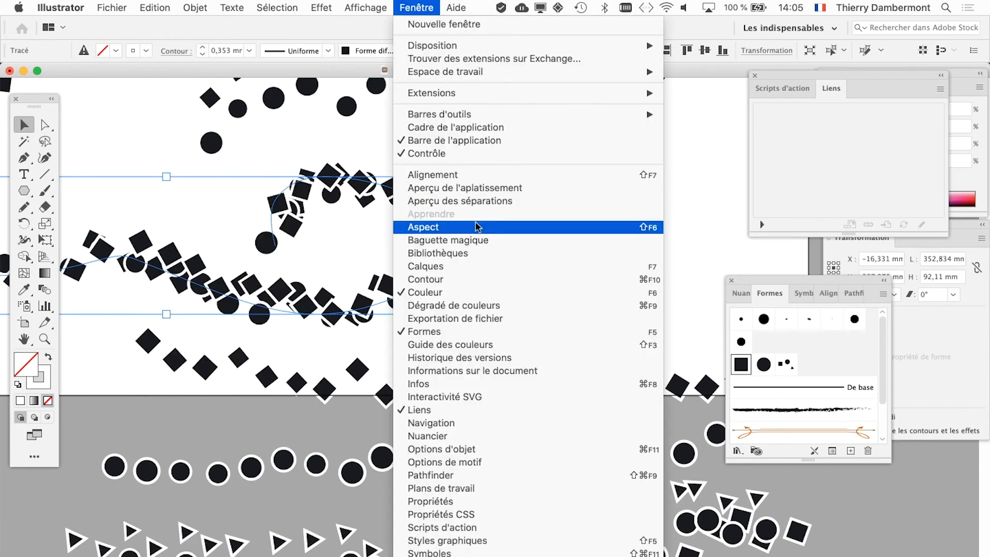
click(453, 261)
drag(692, 127, 512, 135)
drag(685, 453, 634, 257)
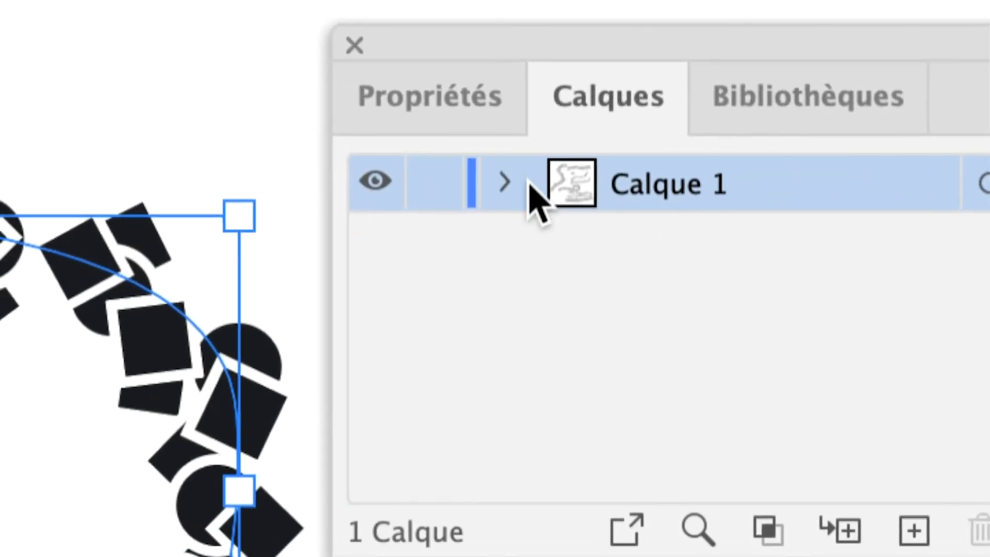
click(419, 266)
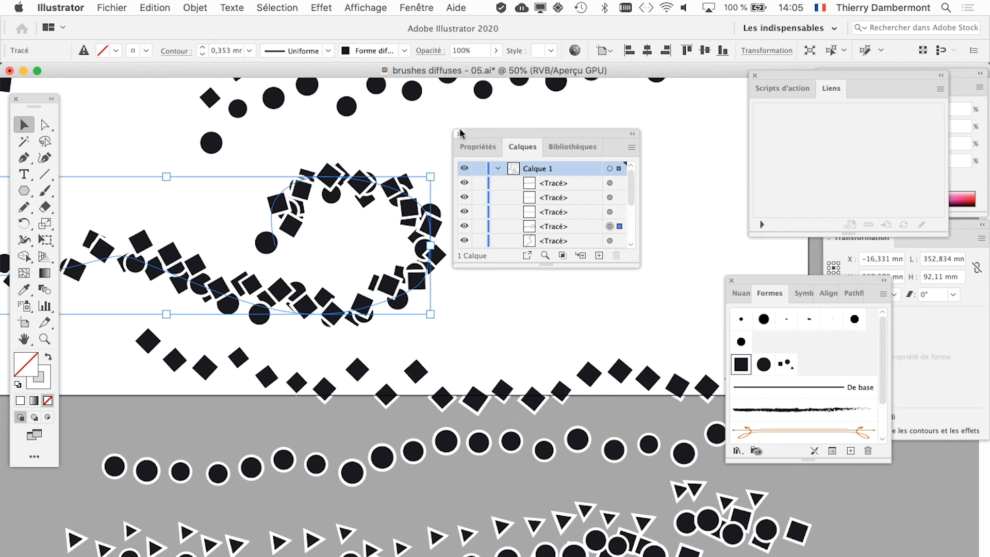
click(458, 134)
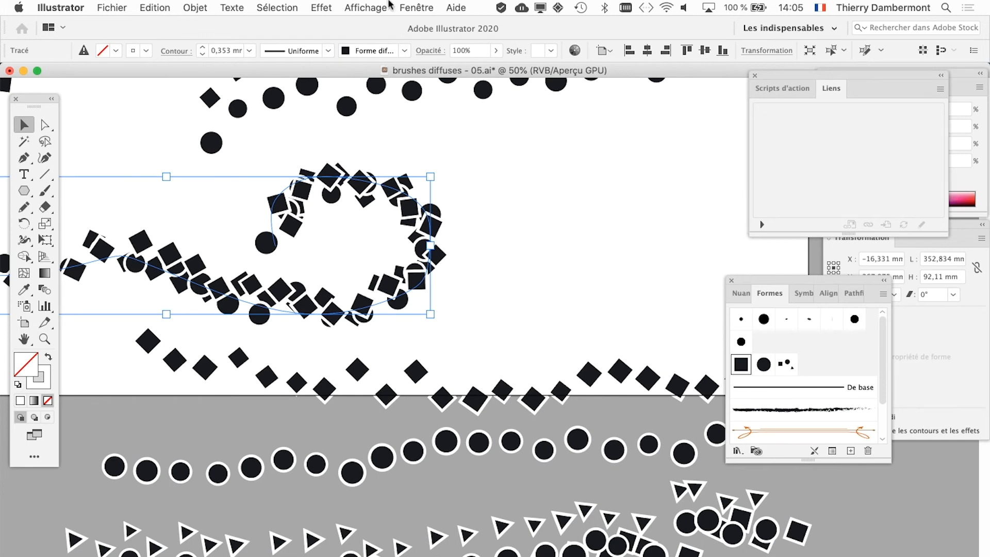
Display the Appearance attributes of the selected looped path and move them off the stroke's left part.
click(417, 7)
click(449, 224)
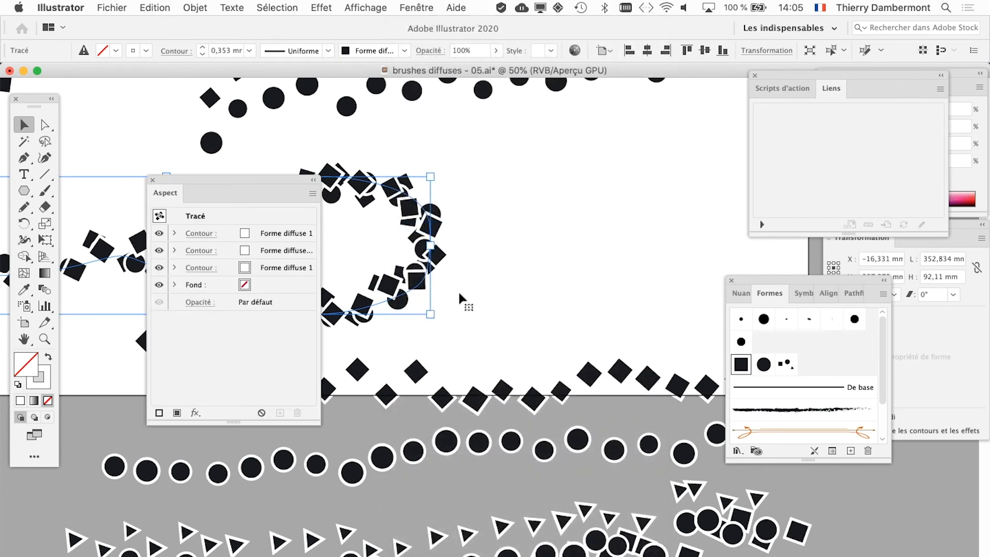
drag(243, 178, 598, 128)
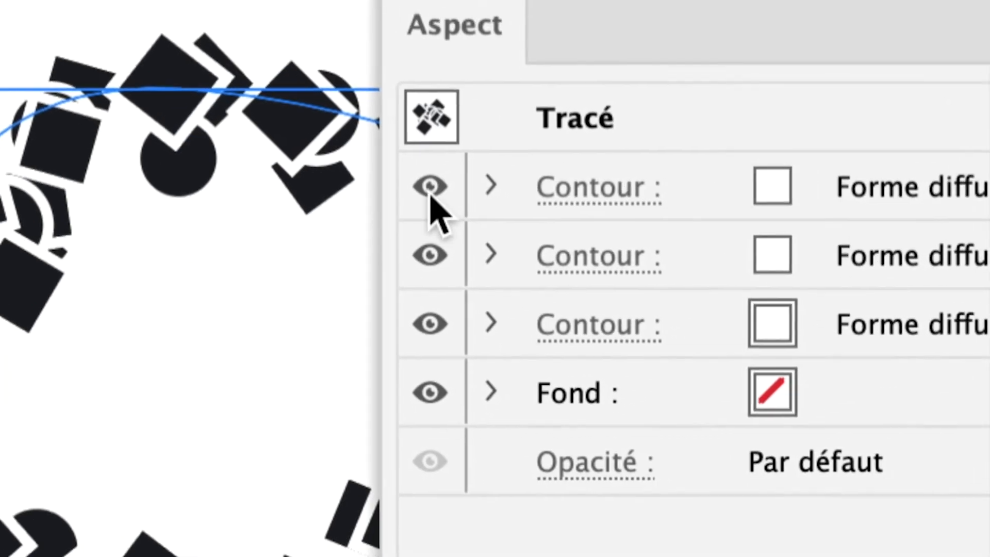
Hide and show each of the looped path's three Contour entries in turn to examine the brush shapes it draws.
click(507, 344)
click(431, 198)
click(431, 199)
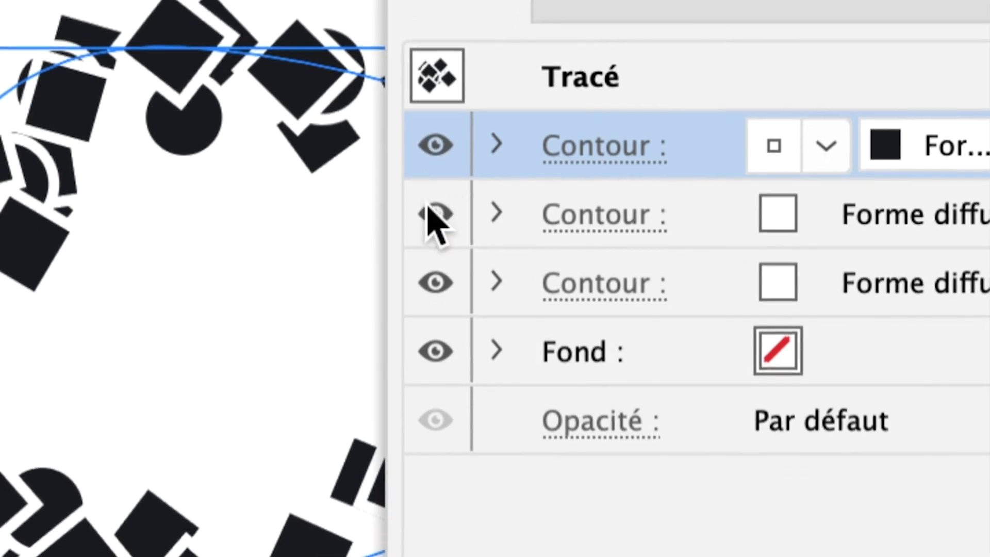
click(426, 257)
click(429, 207)
click(435, 281)
click(437, 282)
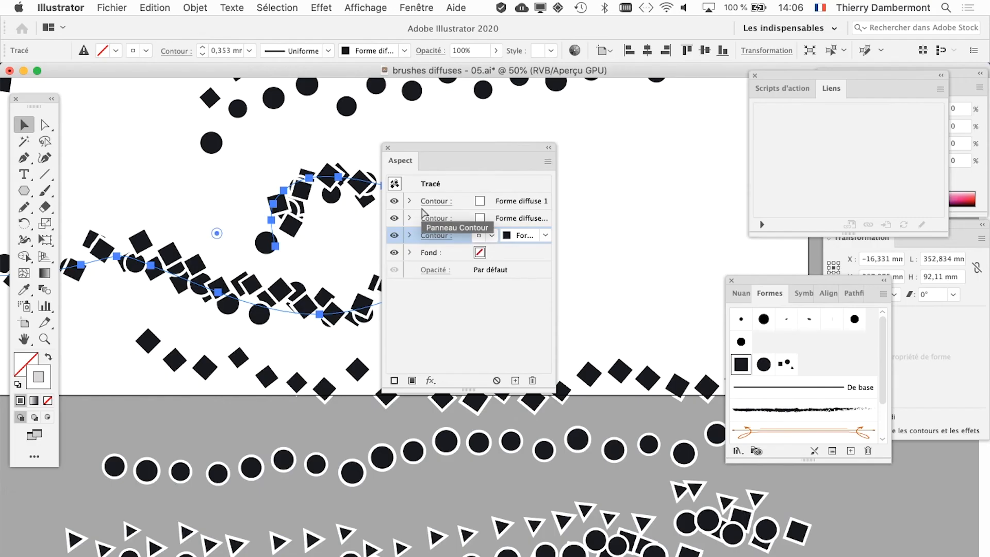
Place the Appearance attributes clear of the loop so they sit beside the enlarged brush stroke.
click(455, 165)
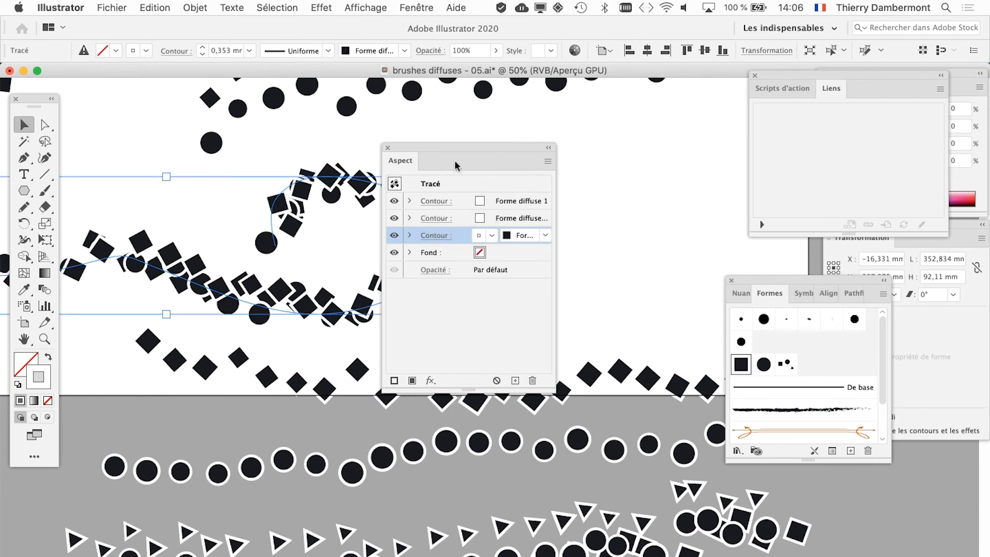
drag(426, 143, 525, 127)
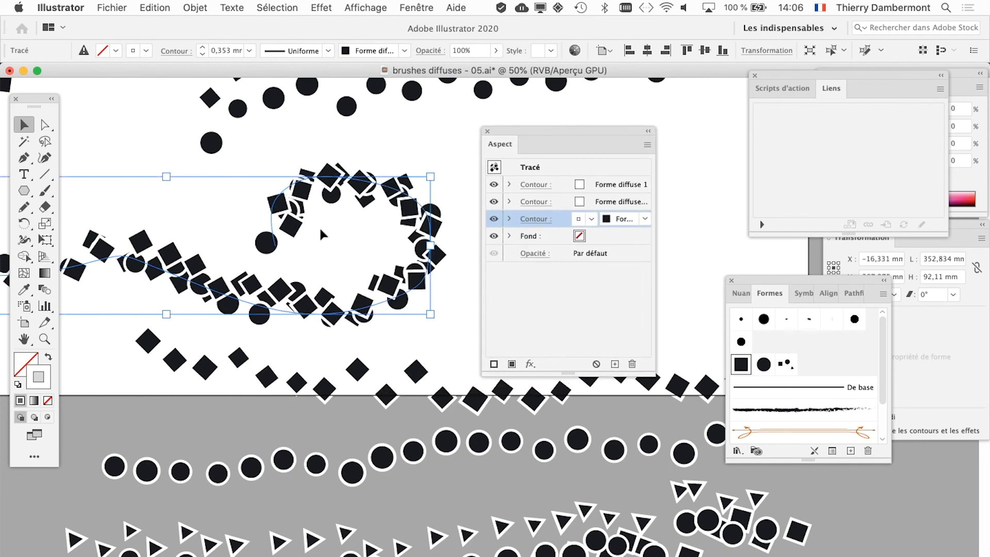
scroll(321, 235, up, 2)
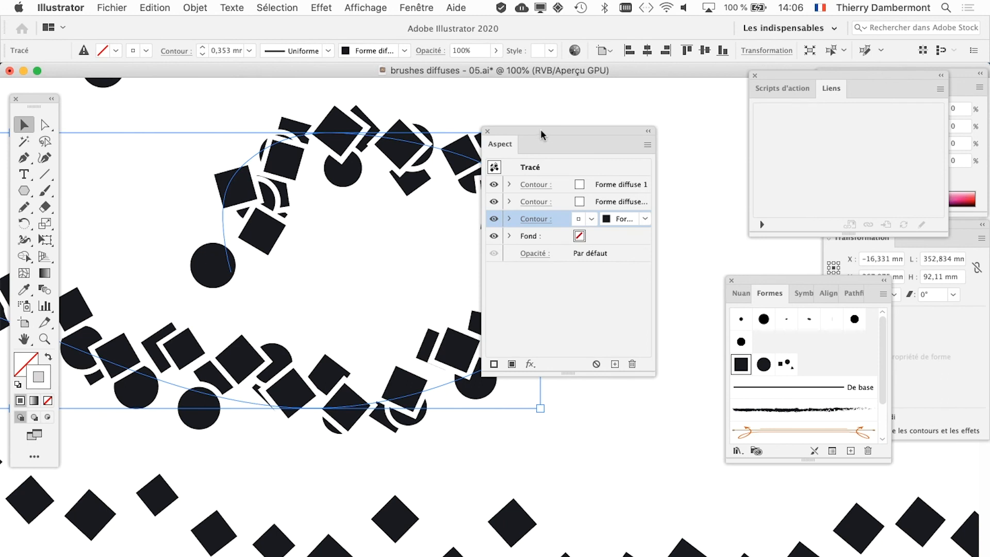
drag(541, 135, 587, 155)
drag(412, 310, 338, 352)
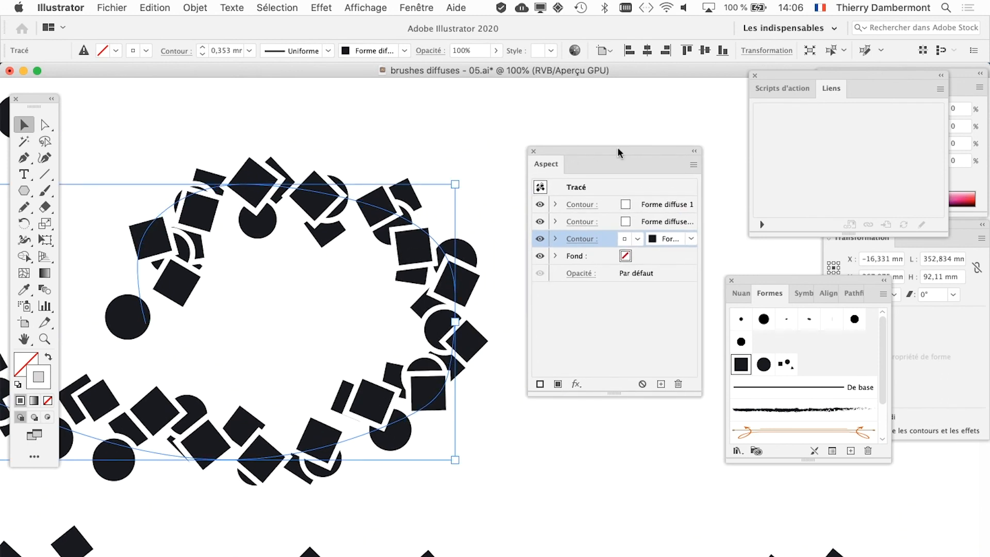
drag(617, 147, 602, 131)
Highlight the looped path's three Contour entries one after another to examine how the brush strokes are stacked.
click(596, 194)
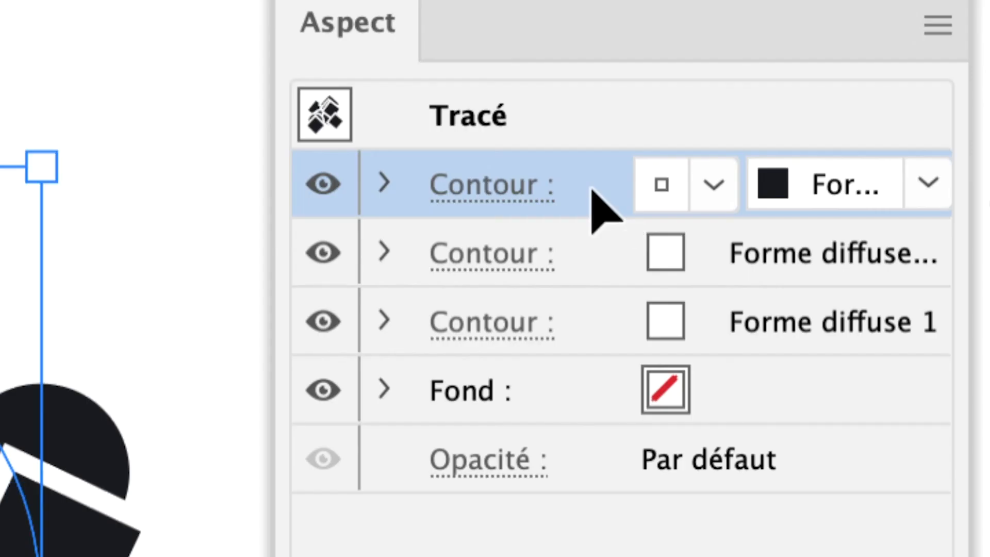
drag(593, 192, 597, 345)
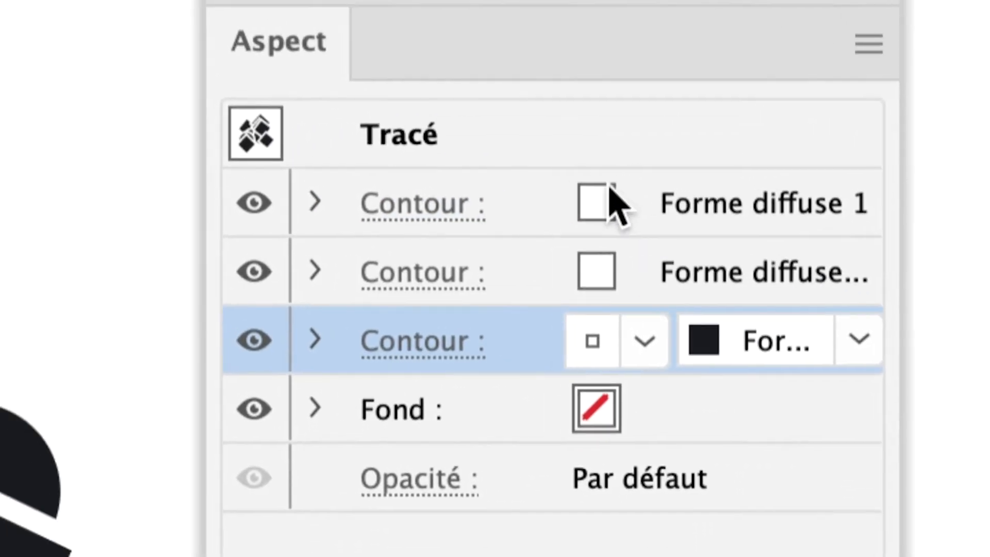
click(355, 85)
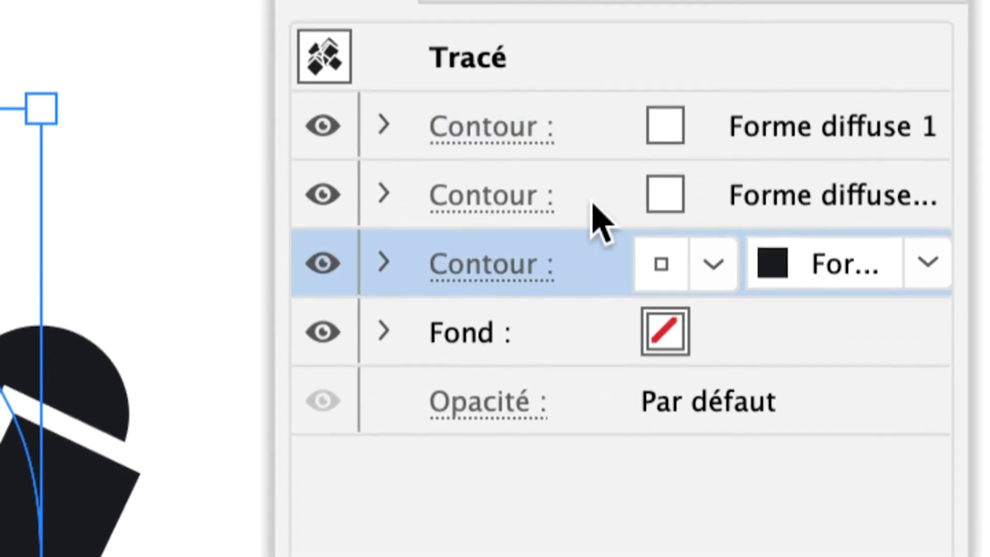
click(592, 190)
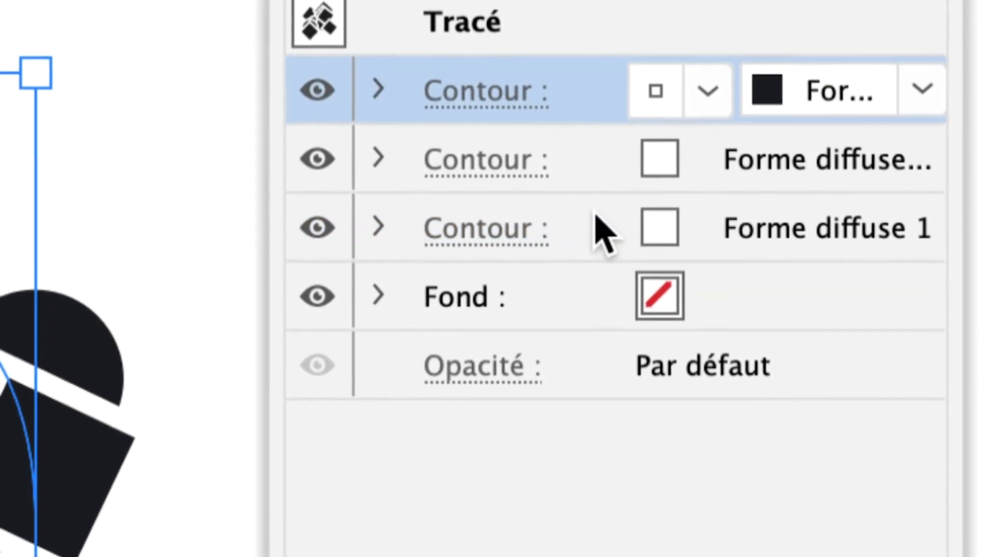
click(597, 221)
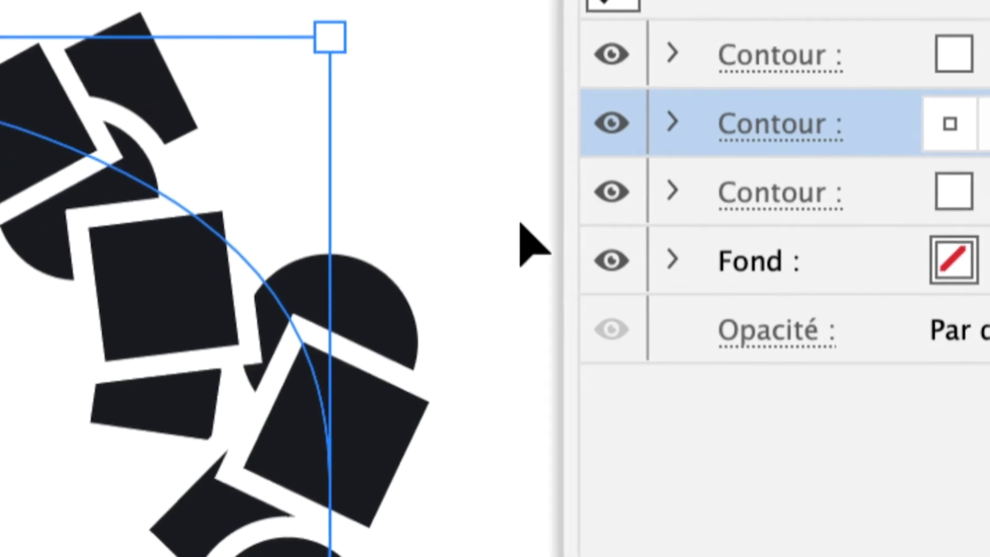